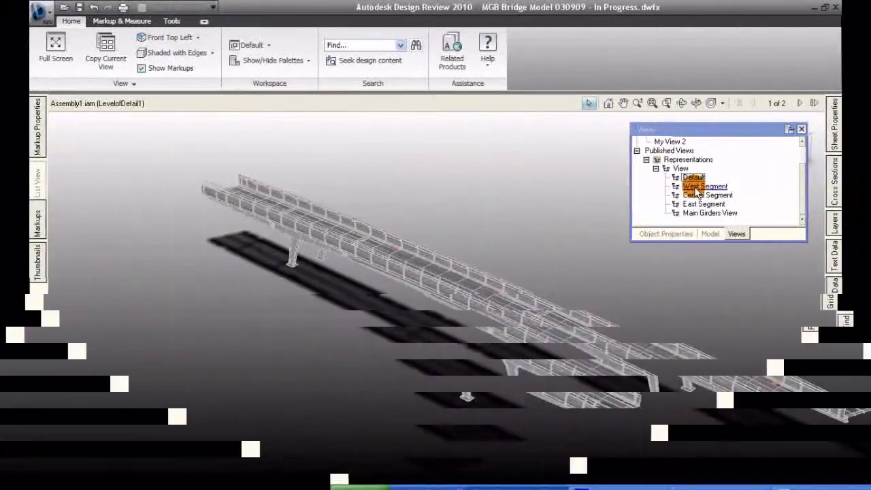
- Show the West Segment view in perspective and bring up the SteeringWheel
click(701, 187)
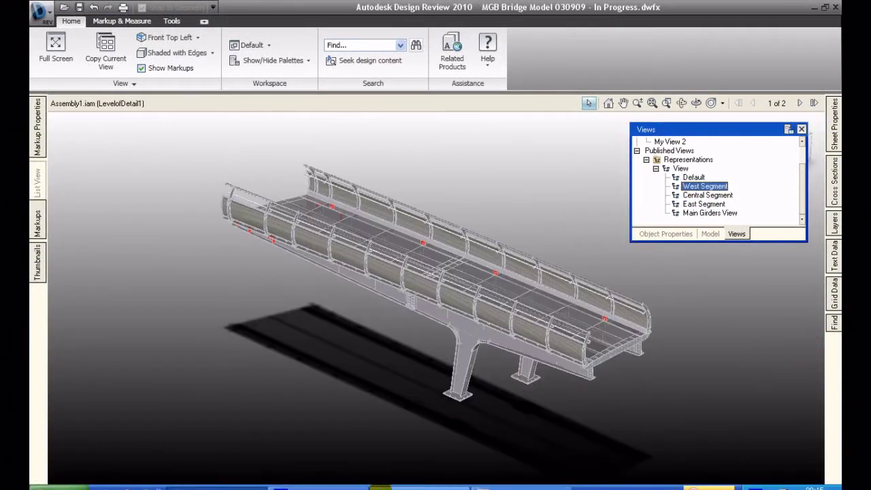
click(101, 85)
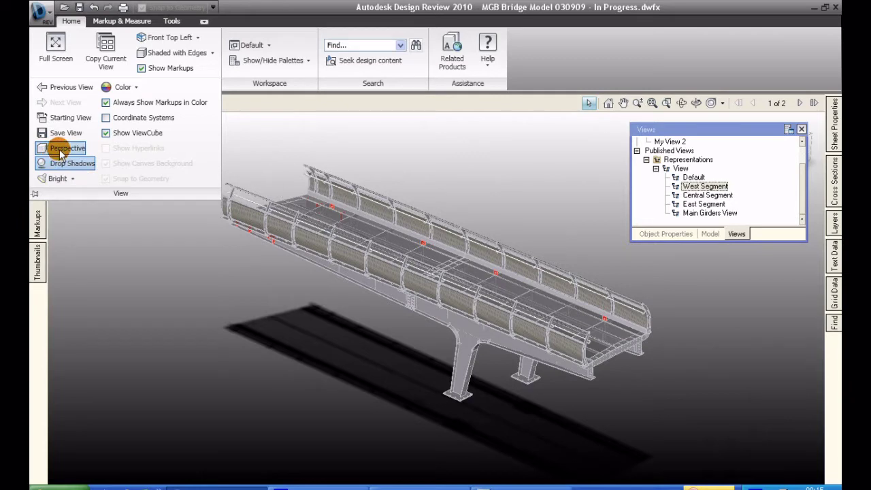
click(62, 154)
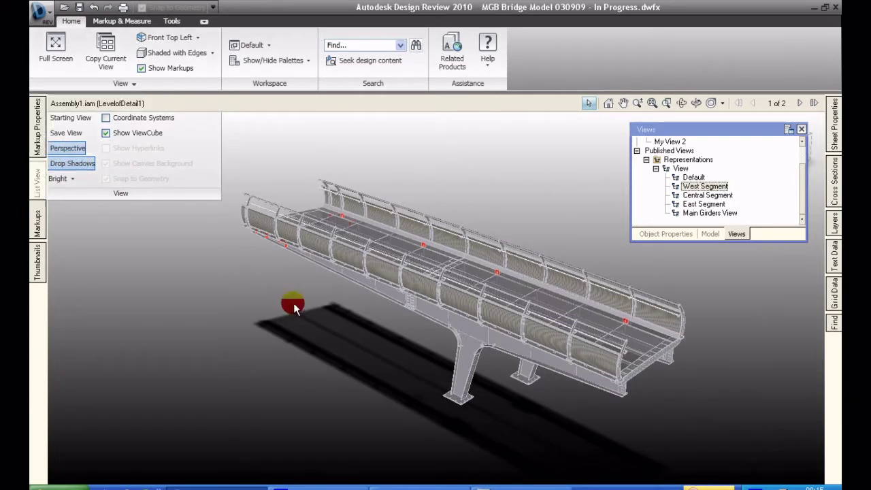
click(711, 103)
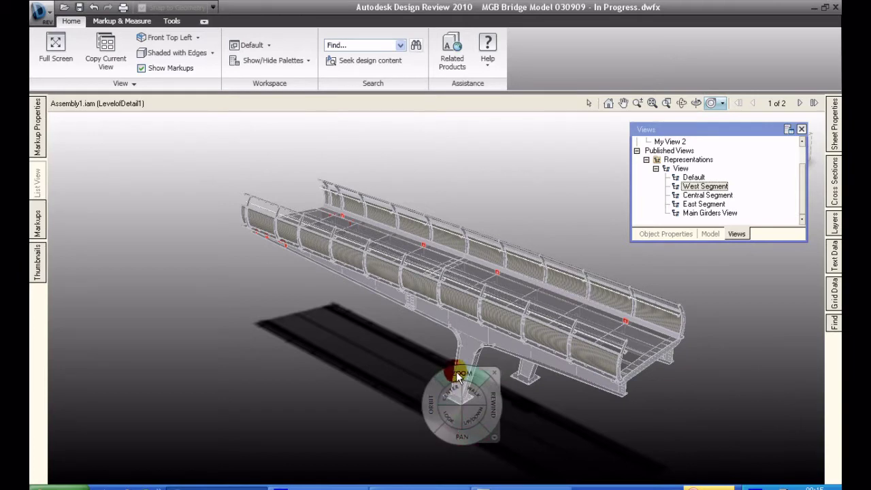
- Zoom and pan with the SteeringWheel until the deck, railings and supports fill the view
mouse_move(458, 376)
mouse_down()
mouse_move(455, 355)
mouse_move(414, 357)
mouse_up()
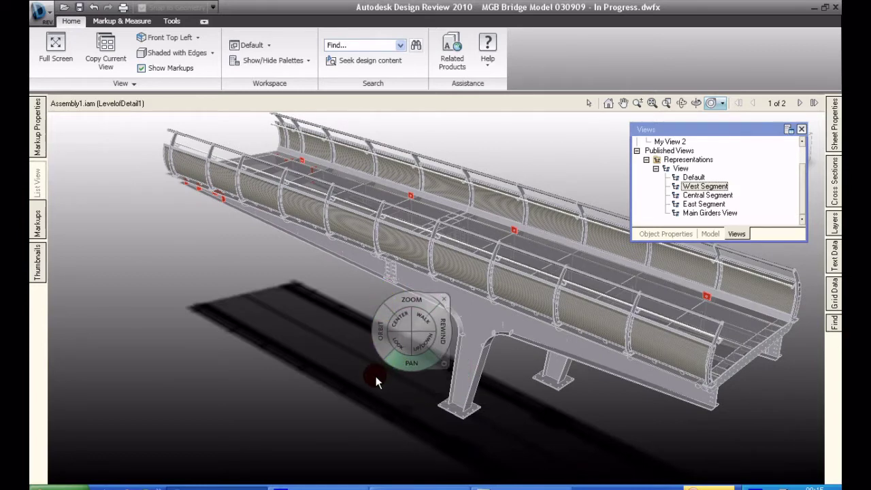
mouse_move(376, 378)
mouse_down()
mouse_move(366, 383)
mouse_move(360, 366)
mouse_up()
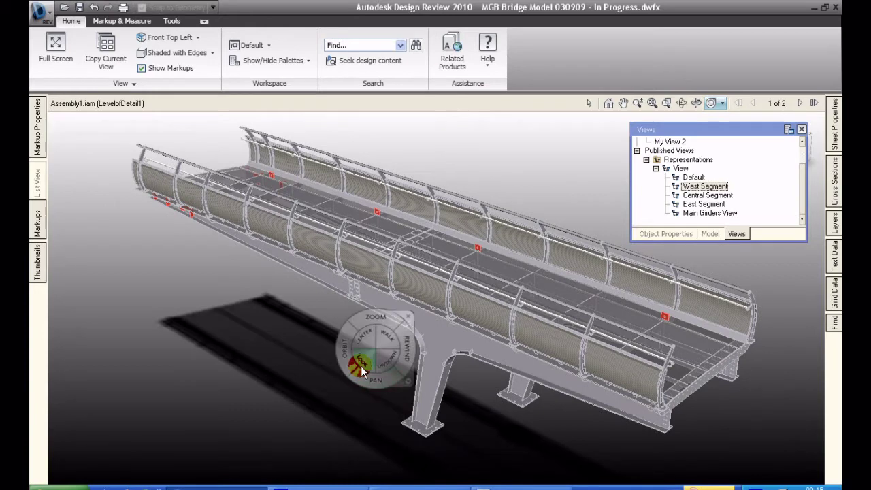
click(412, 312)
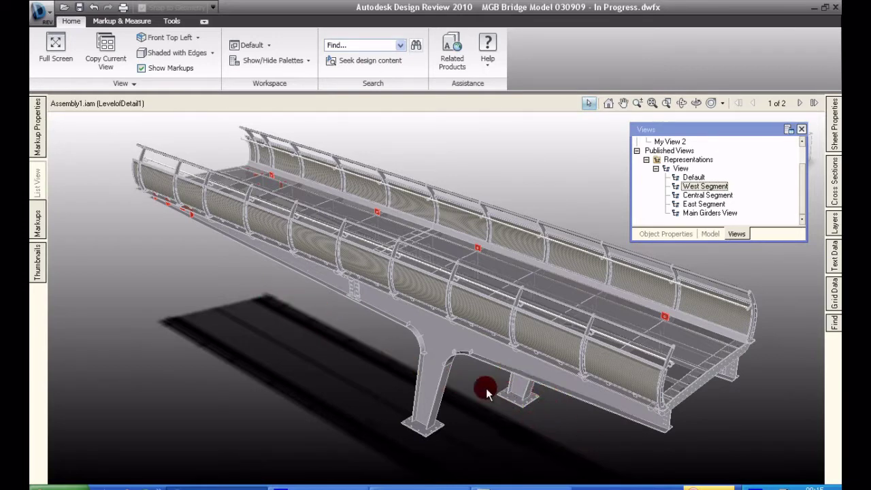
- Turn on model shadows with the offset from model set to 5% in Options
right_click(148, 235)
click(309, 398)
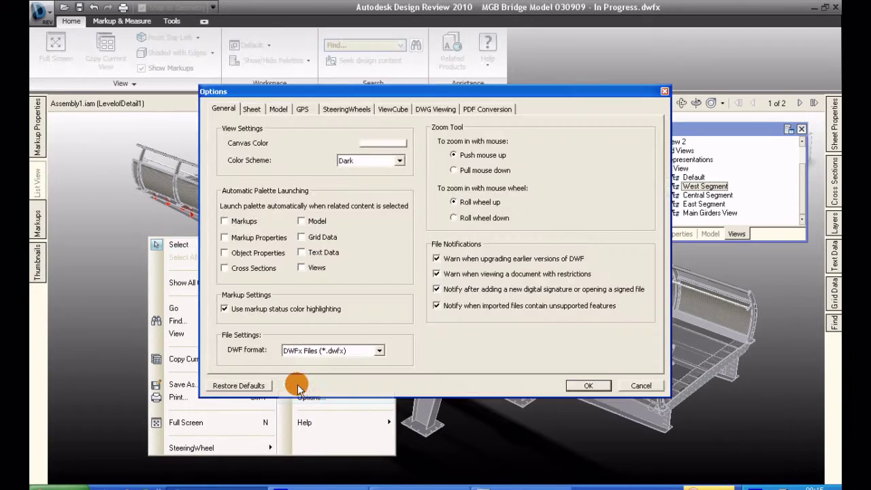
click(278, 111)
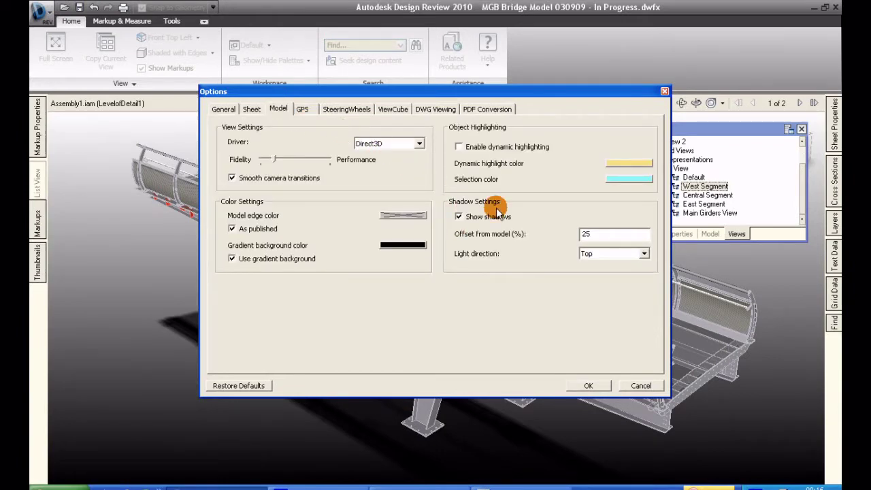
click(459, 216)
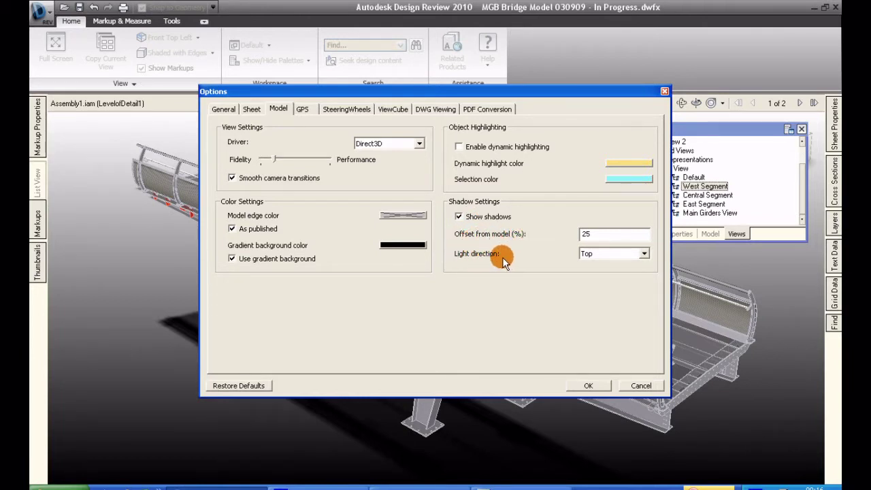
double_click(587, 234)
text(5)
click(575, 386)
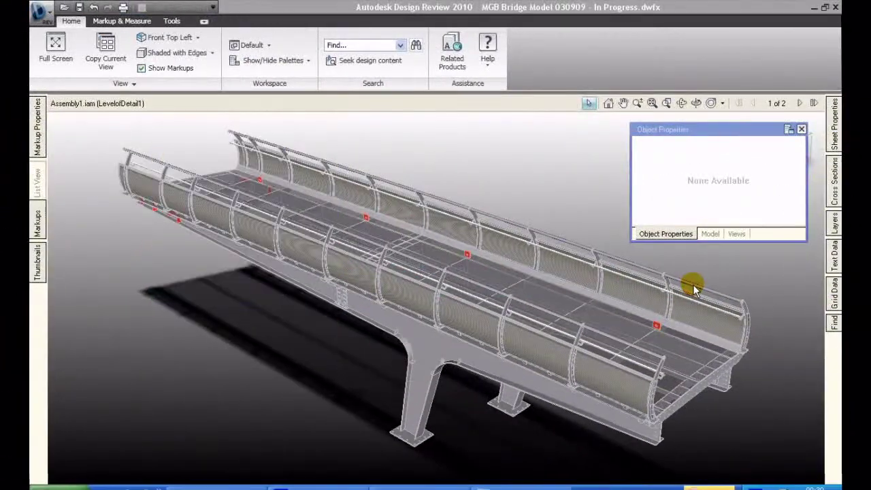
- Select the top rails on both sides of the bridge
click(694, 289)
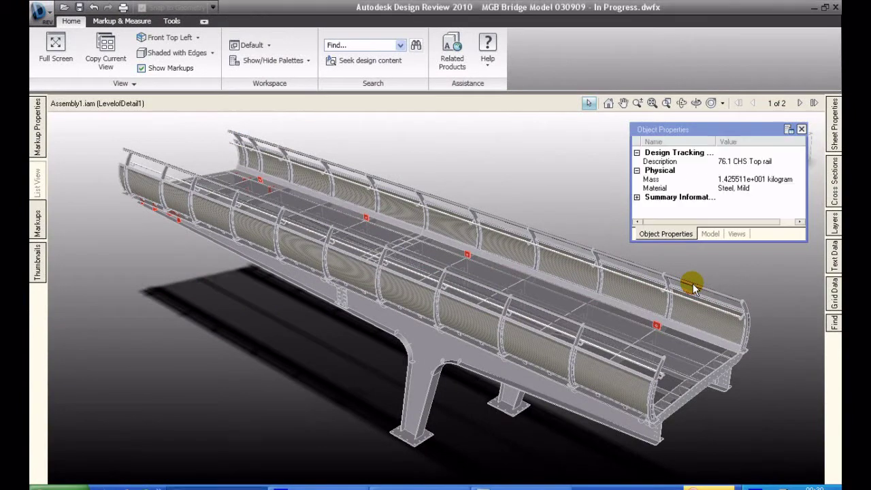
click(644, 271)
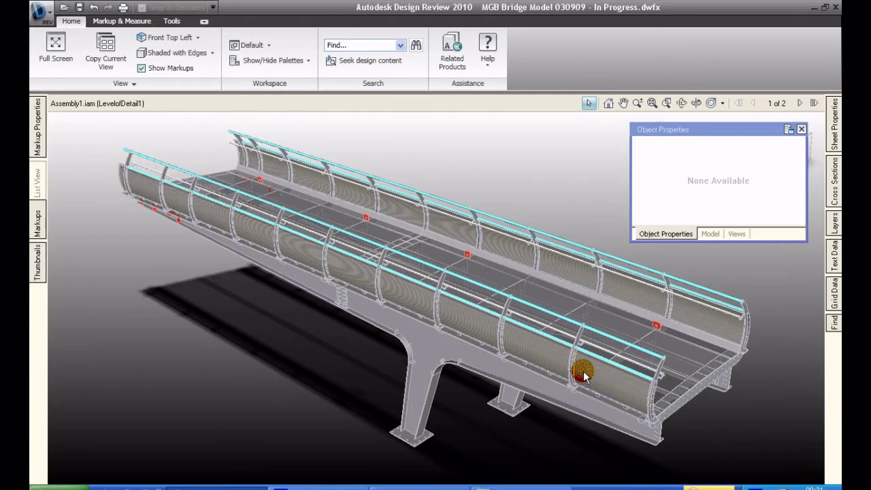
- Add the five far-side screen panels to the selection
click(258, 160)
ctrl+click(343, 196)
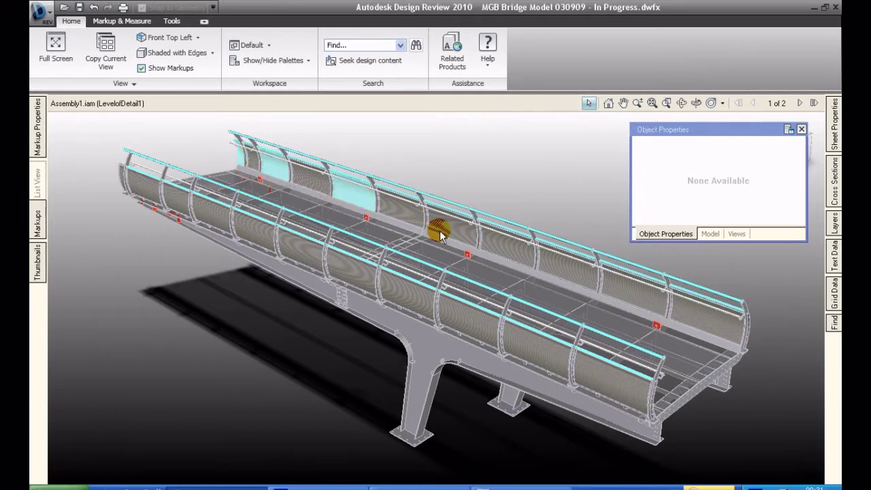
ctrl+click(444, 229)
ctrl+click(556, 266)
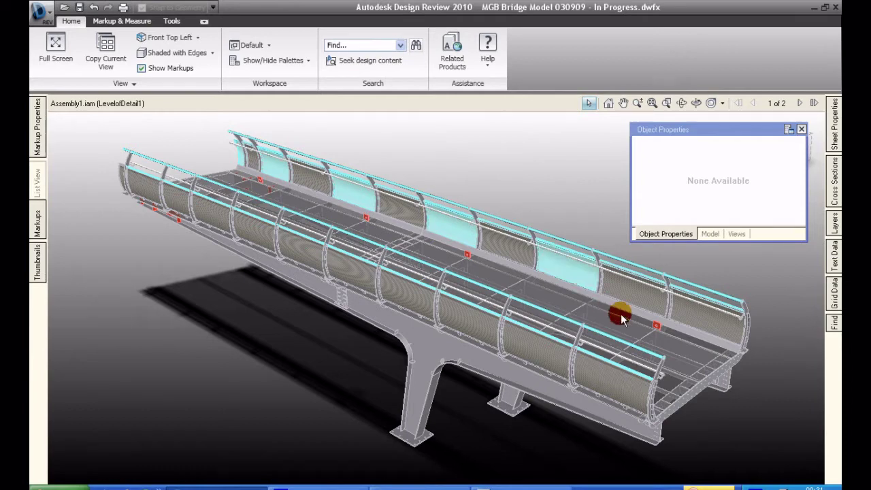
ctrl+click(684, 312)
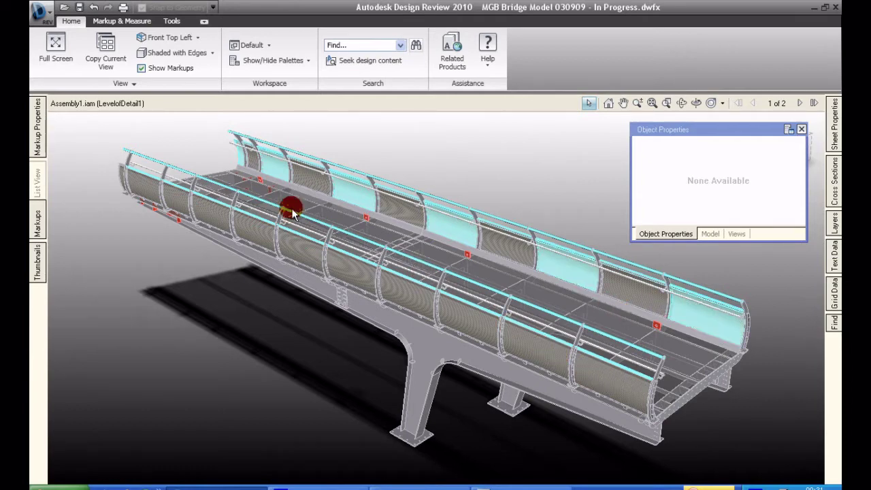
- Add the near-side screen panels and the inner far-side rail to the selection
ctrl+click(542, 350)
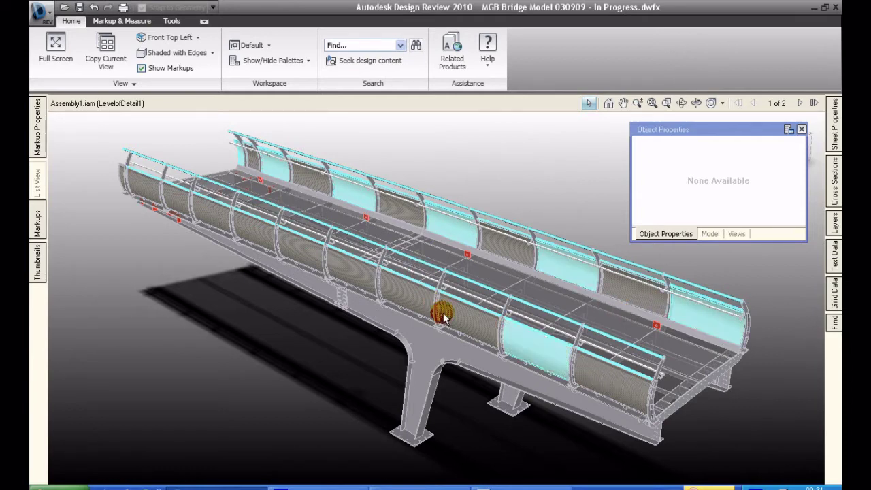
ctrl+click(415, 293)
ctrl+click(306, 248)
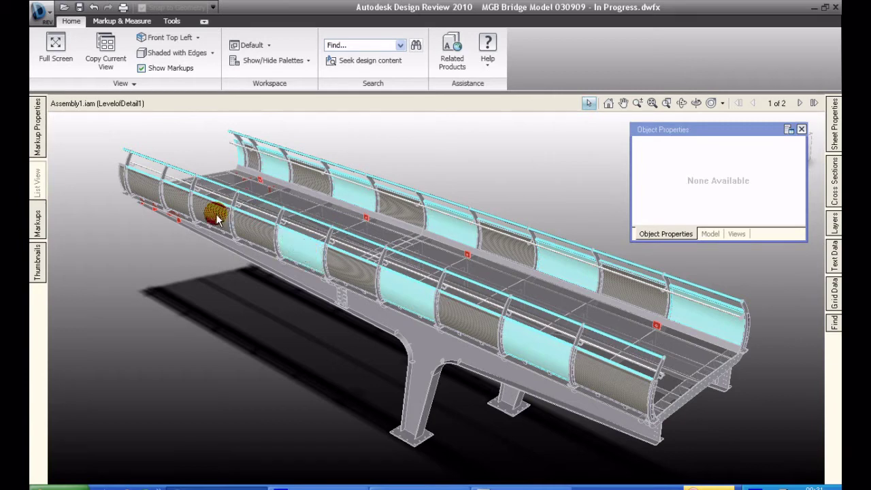
ctrl+click(209, 207)
ctrl+click(146, 195)
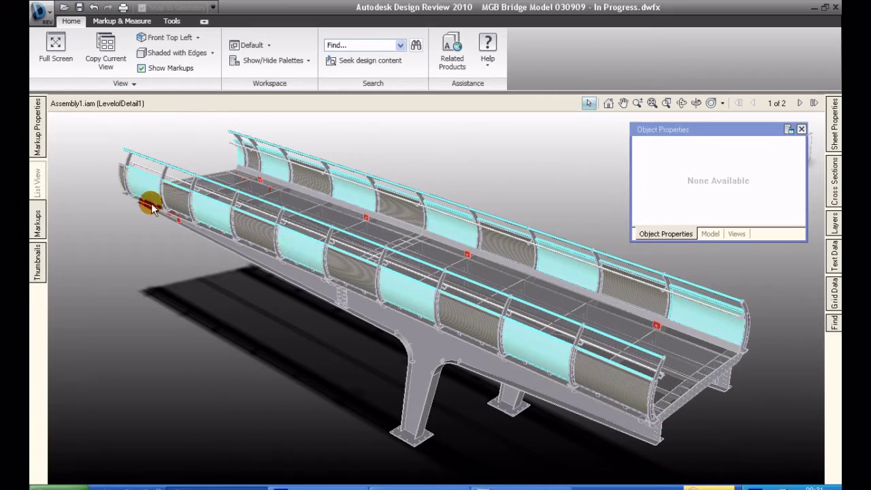
ctrl+click(295, 185)
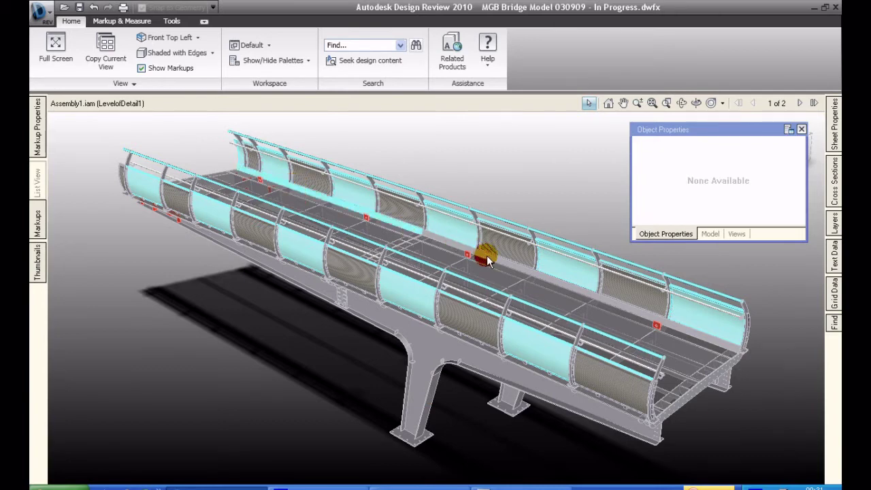
ctrl+click(486, 255)
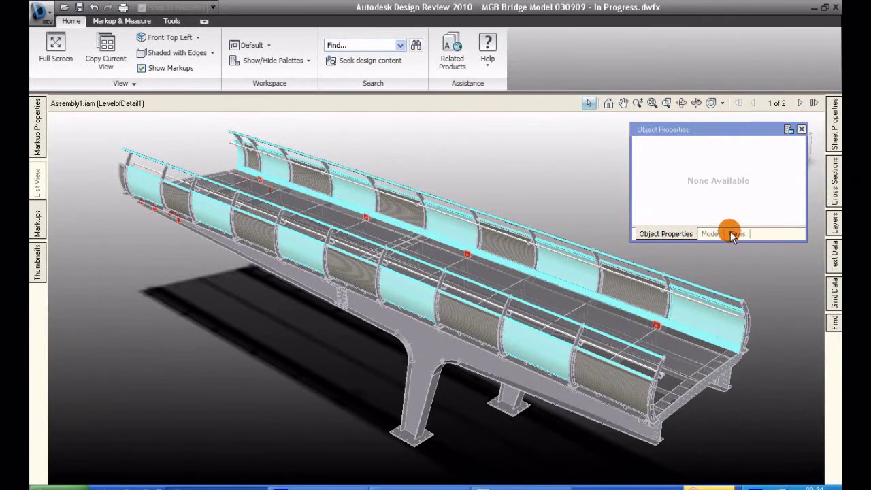
- Show the Views list in the palette and bring up the canvas context menu
click(735, 234)
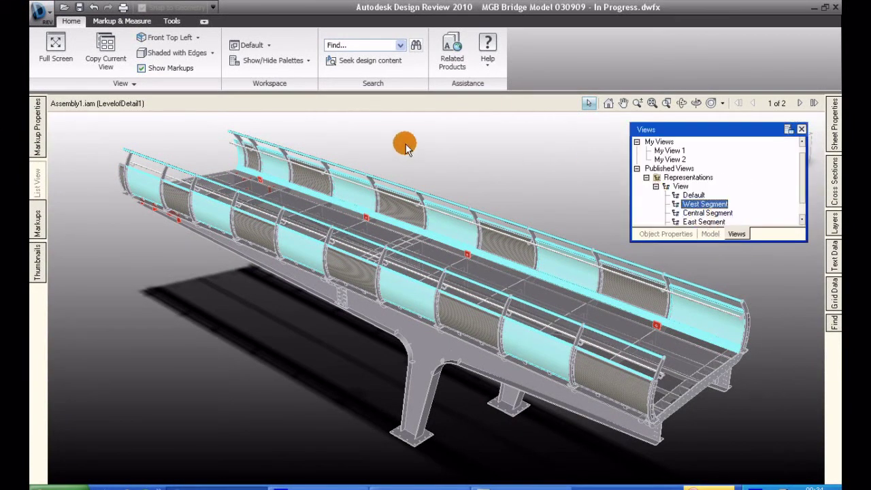
right_click(127, 270)
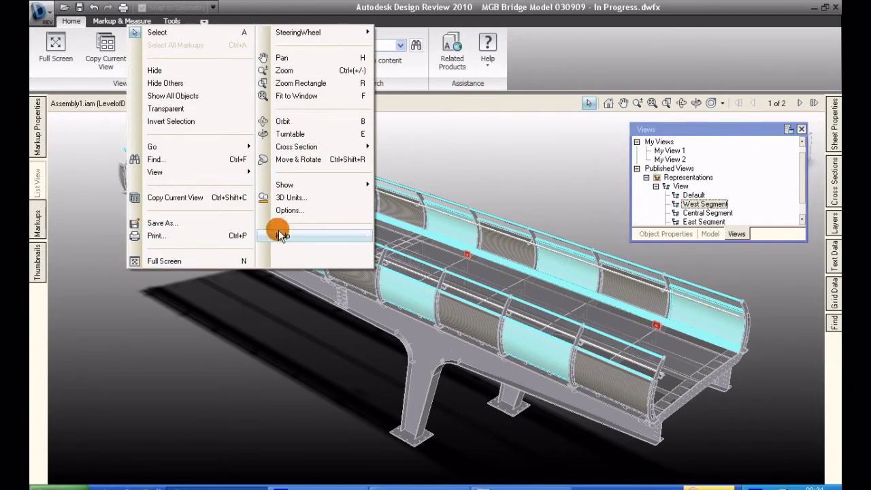
- Hide all but the selected rails and panels, then save the view as My View 4
click(167, 86)
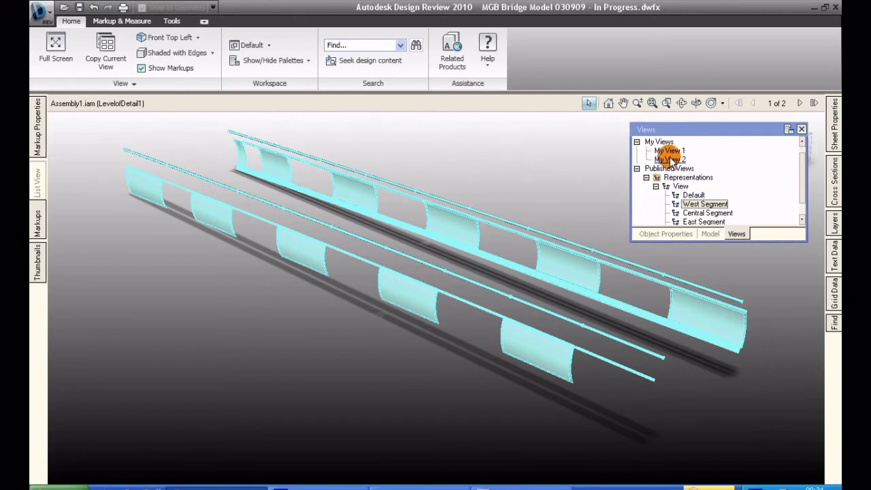
click(789, 129)
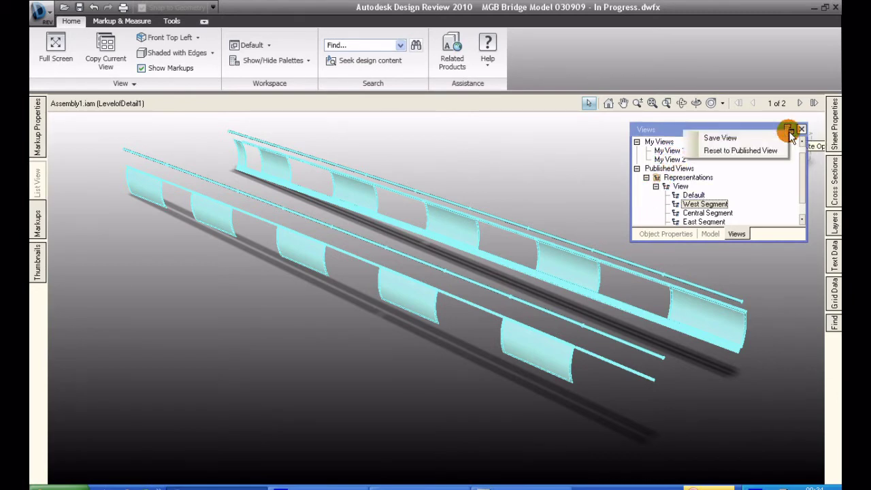
click(733, 138)
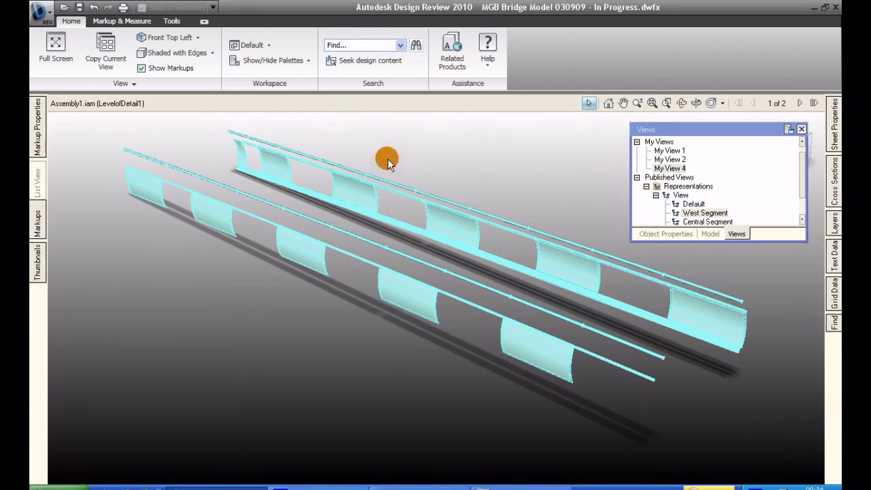
- Restore all hidden bridge objects with Show All Objects
right_click(81, 199)
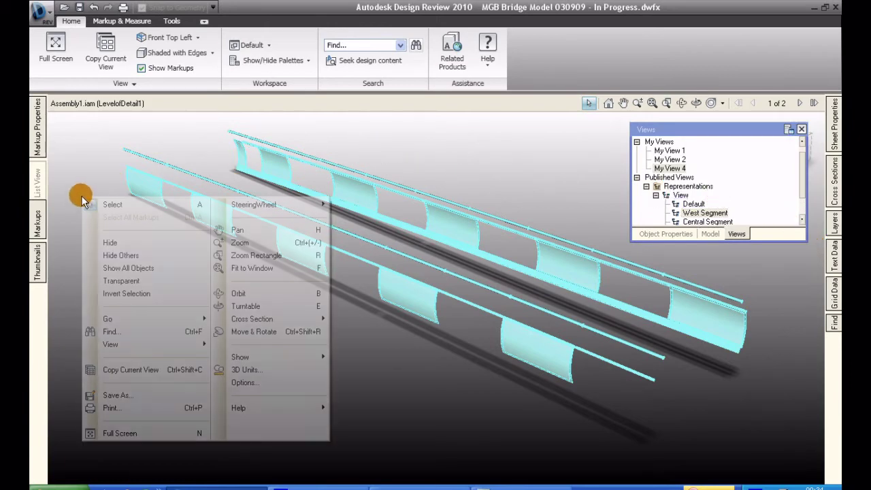
click(123, 270)
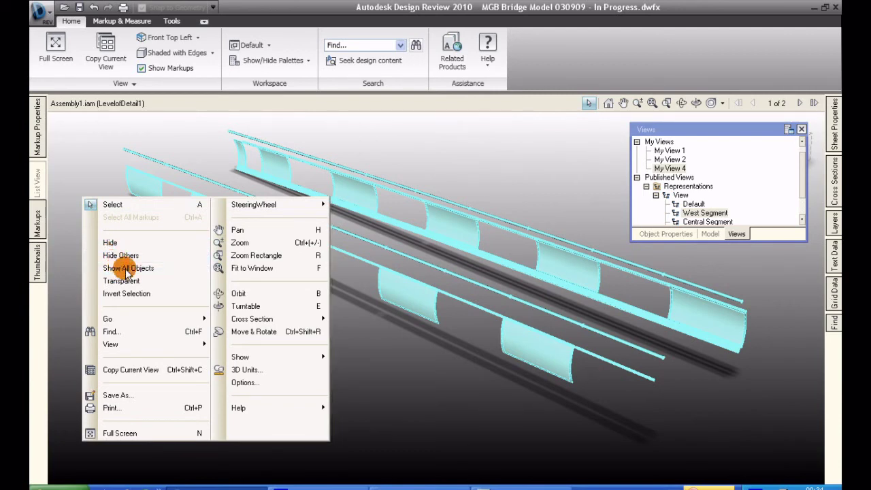